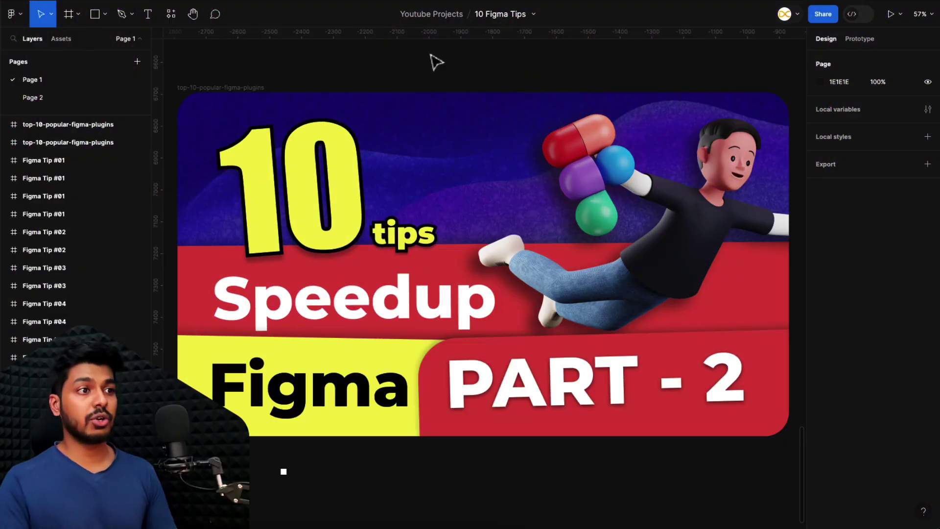
- Scroll the canvas right toward the Mac or Windows? tip slide
scroll(435, 62, "right", 10)
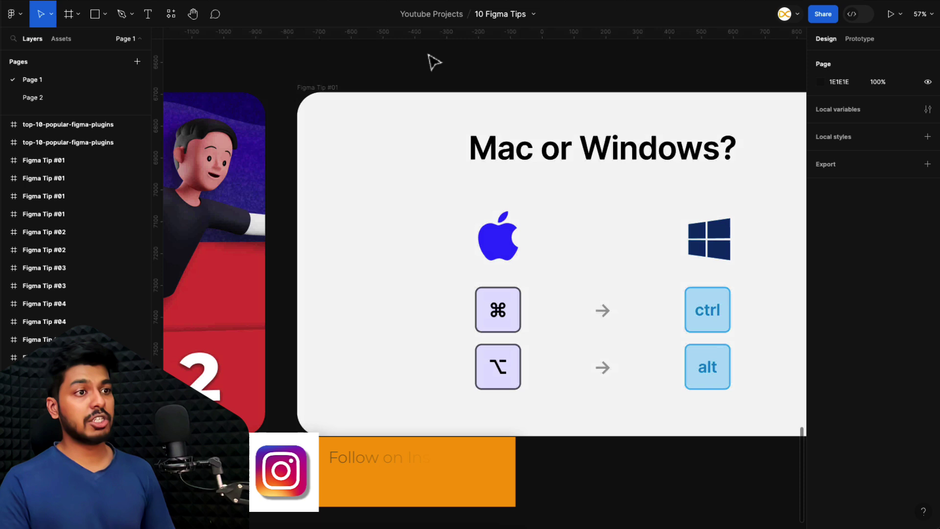
scroll(434, 63, "right", 5)
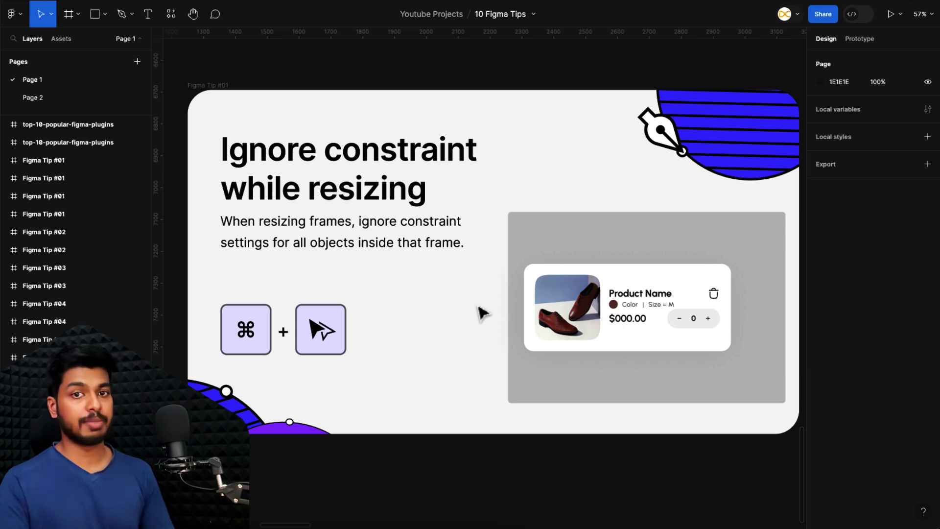
- Narrow Frame 1 to 750 px with constraints ignored, leaving the product card at its original size
left_click(751, 327)
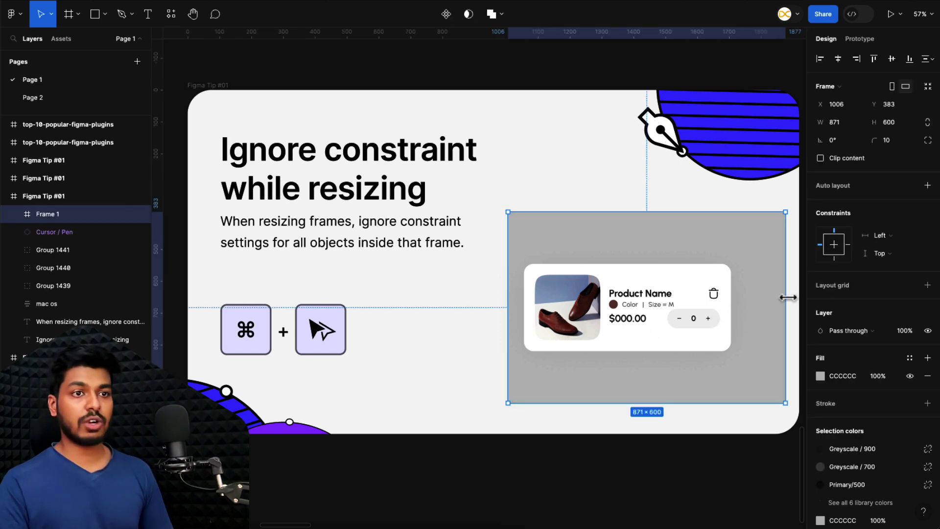
left_click_drag(786, 297, 694, 300)
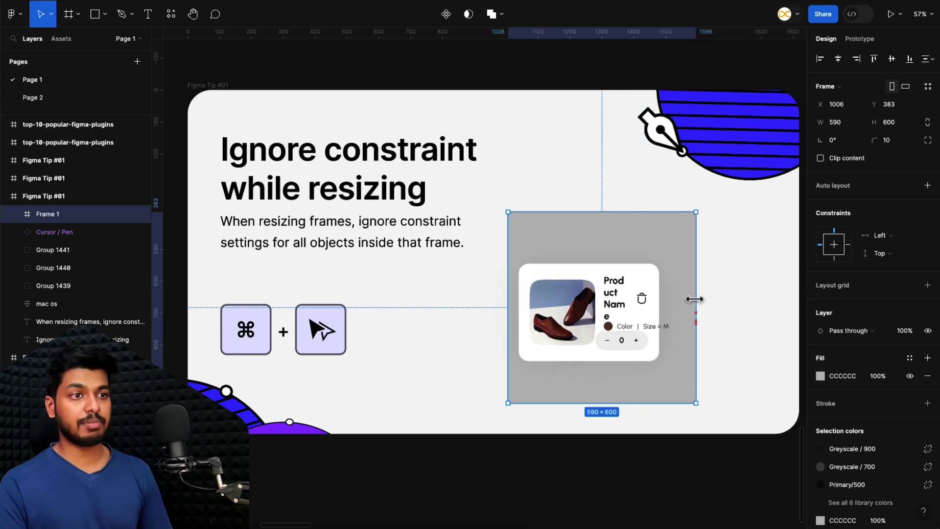
key("super+z")
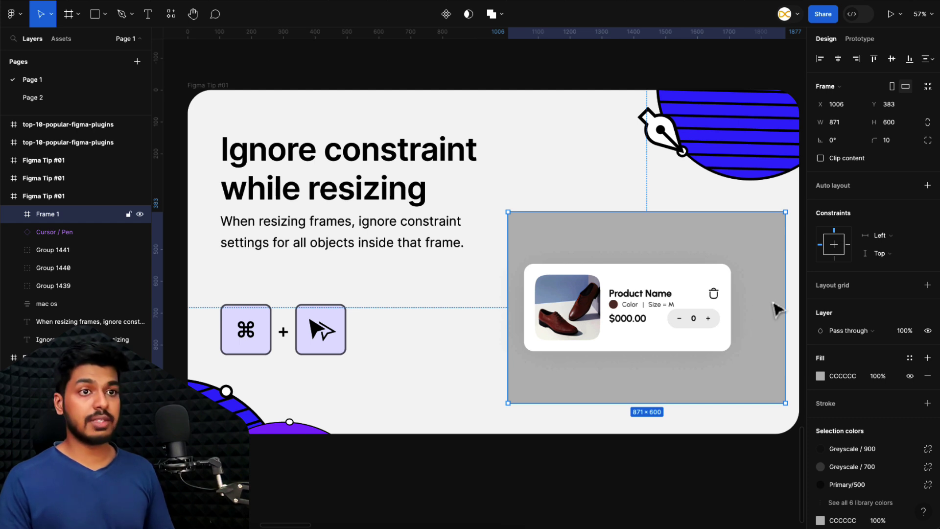
left_click_drag(783, 298, 748, 298)
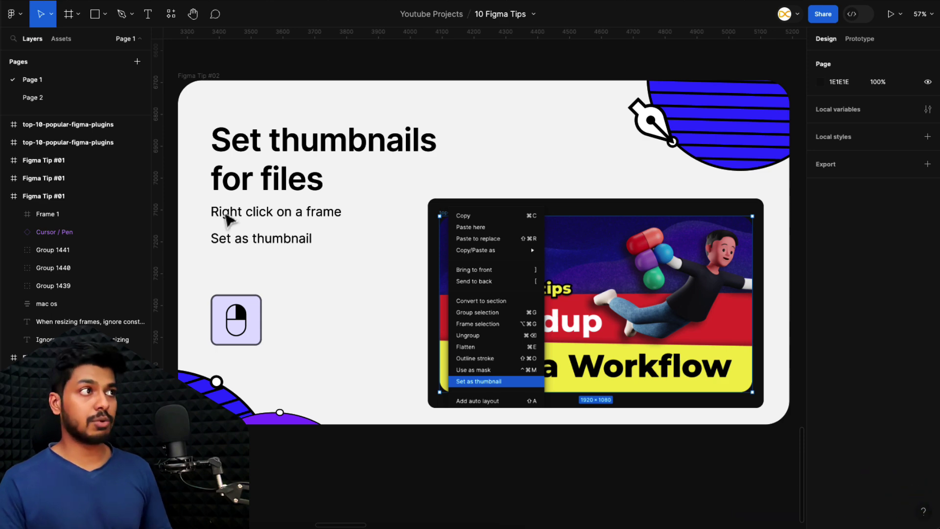
left_click(425, 15)
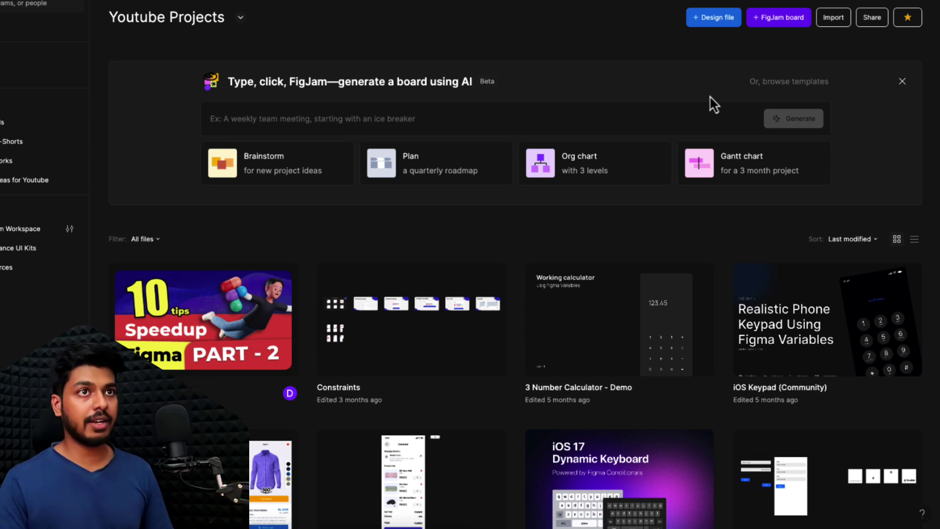
- Reopen the 10 Figma Tips file and set the Speedup Figma PART - 2 frame as thumbnail
left_click(225, 320)
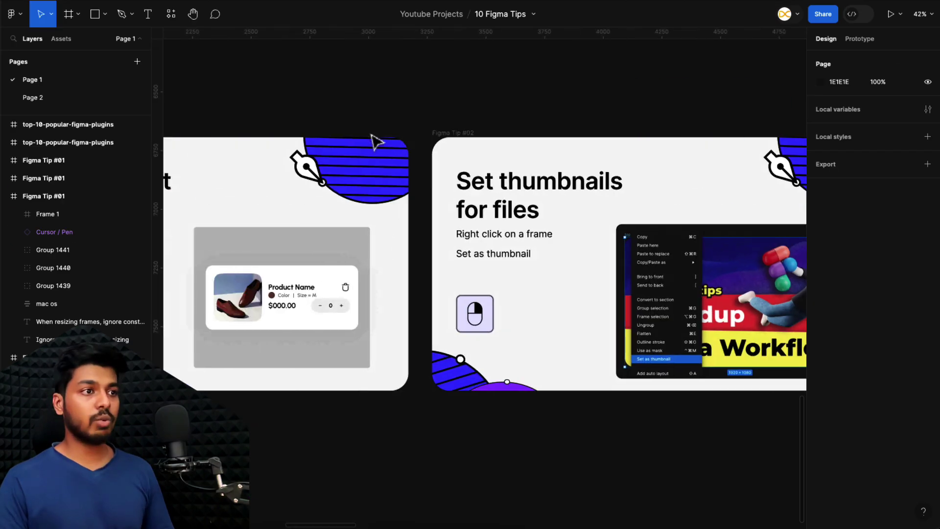
scroll(372, 142, "left", 15)
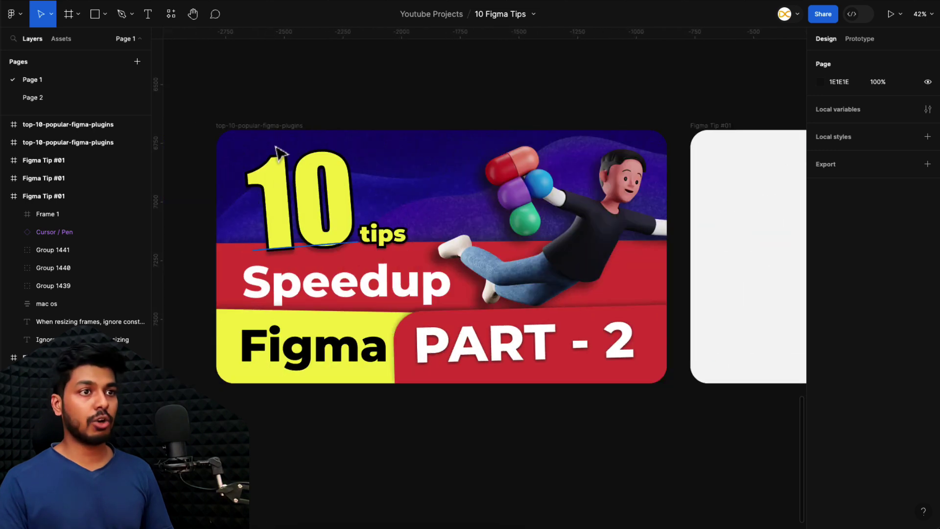
right_click(237, 129)
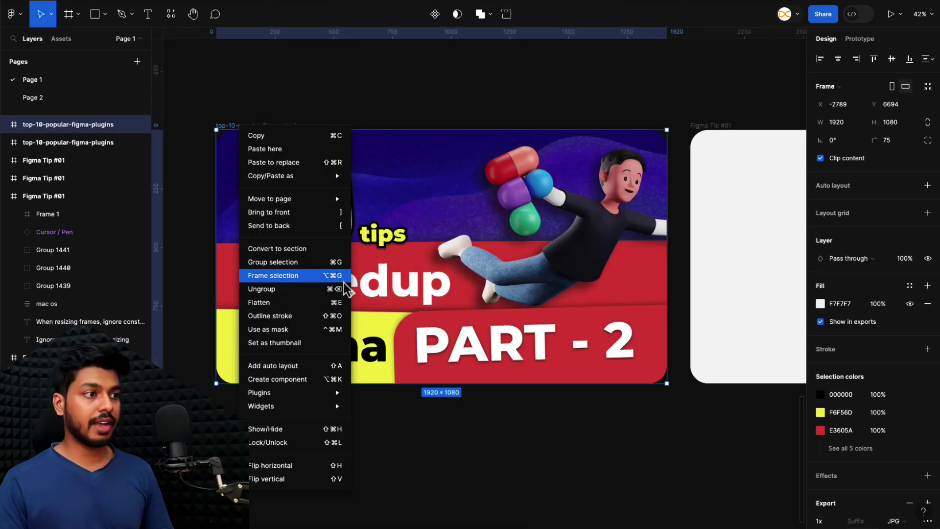
left_click(291, 347)
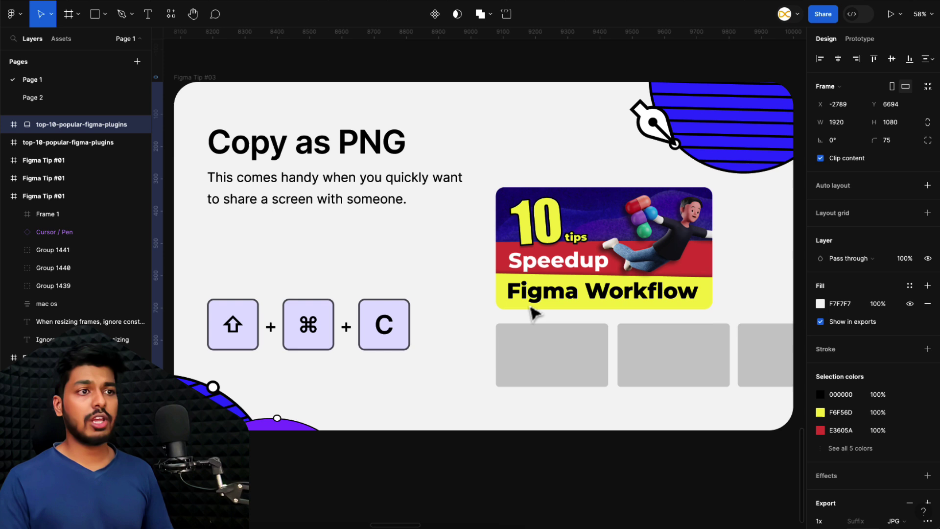
- Copy the Speedup Figma Workflow image as a PNG with Shift+Cmd+C
left_click(561, 246)
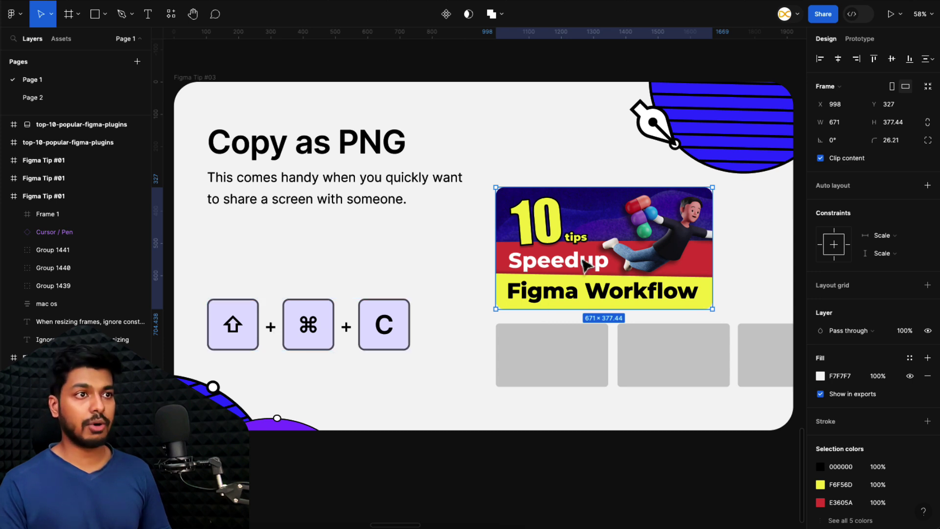
right_click(571, 205)
mouse_move(604, 220)
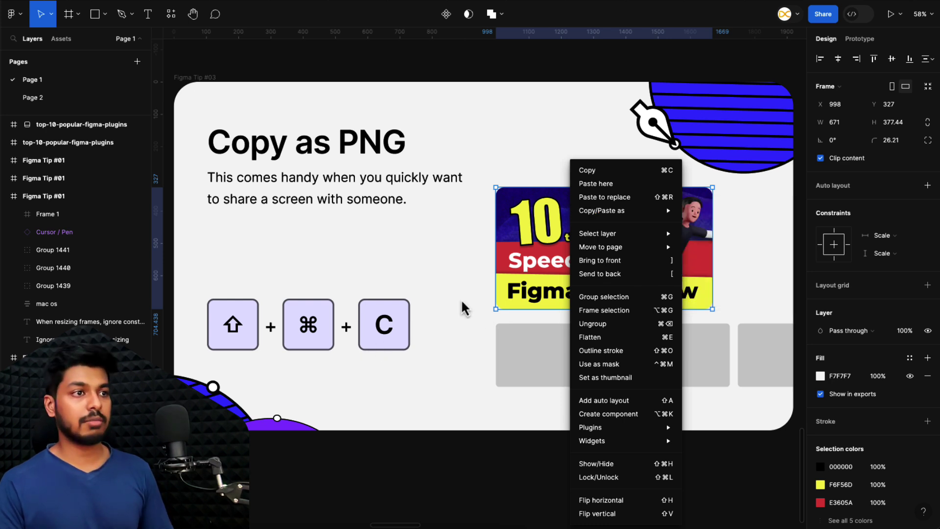
key("Escape")
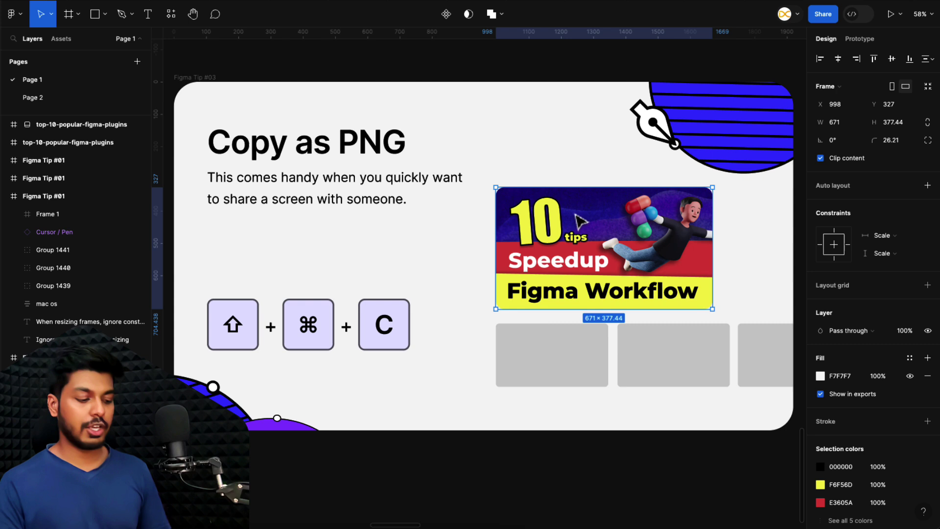
key("shift+super+c")
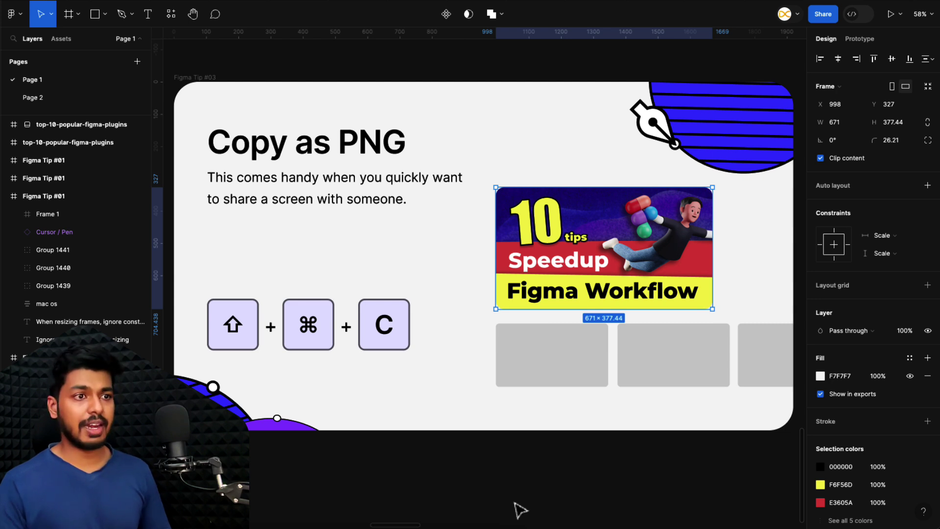
- Paste the copied image into each of the three grey placeholder boxes
left_click(614, 409)
scroll(614, 408, "right", 1)
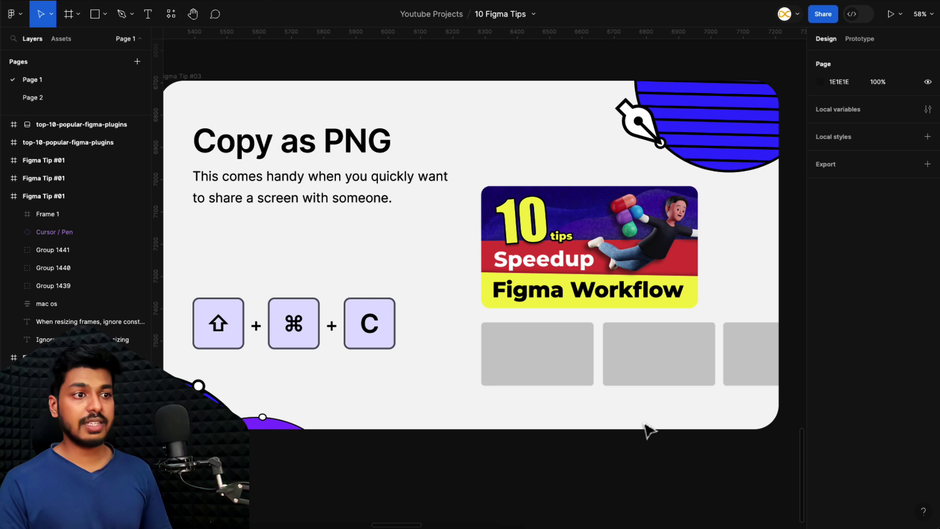
left_click(518, 377)
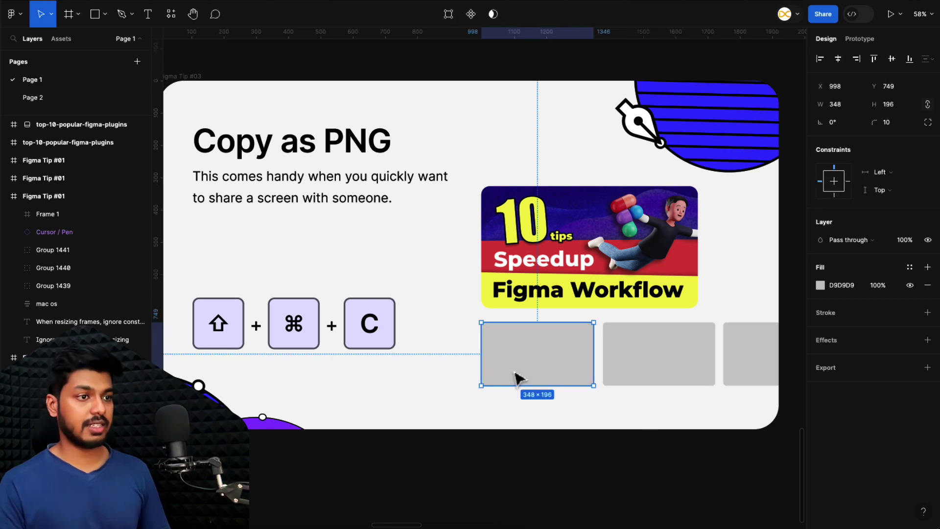
key("super+v")
left_click(625, 374)
key("super+v")
left_click(744, 372)
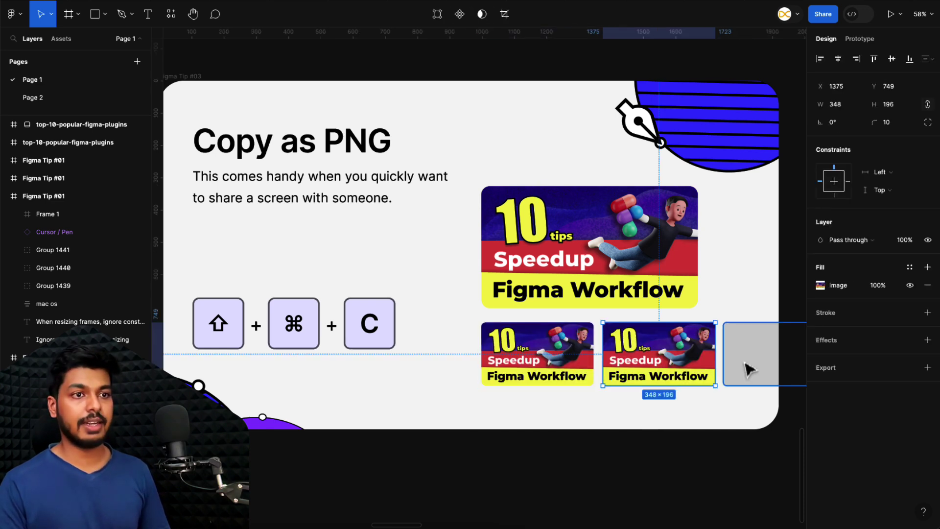
key("super+v")
left_click(645, 460)
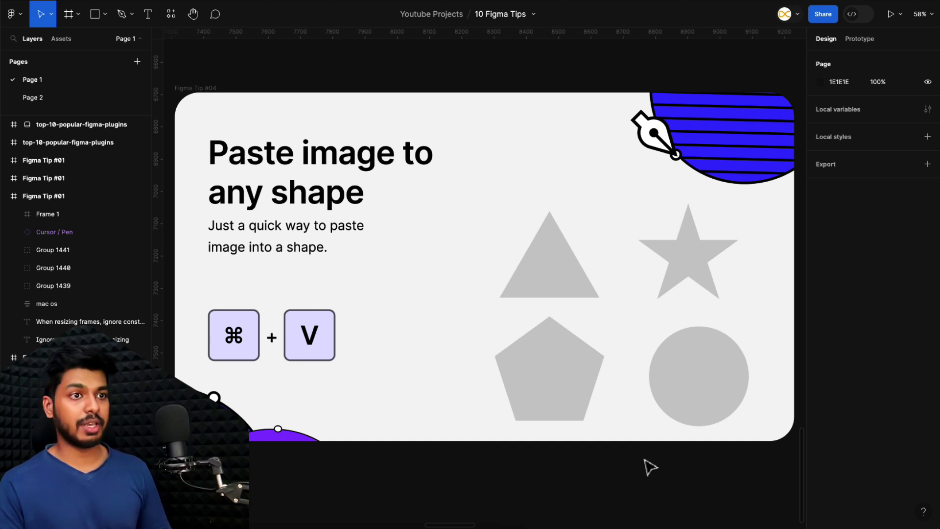
- Paste the copied image into the grey triangle, star, pentagon and circle in turn
left_click(552, 270)
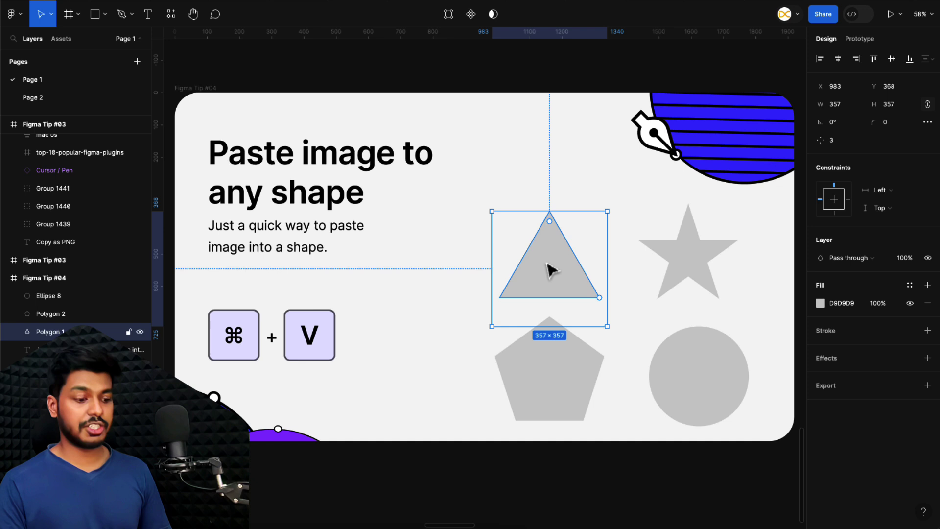
key("super+v")
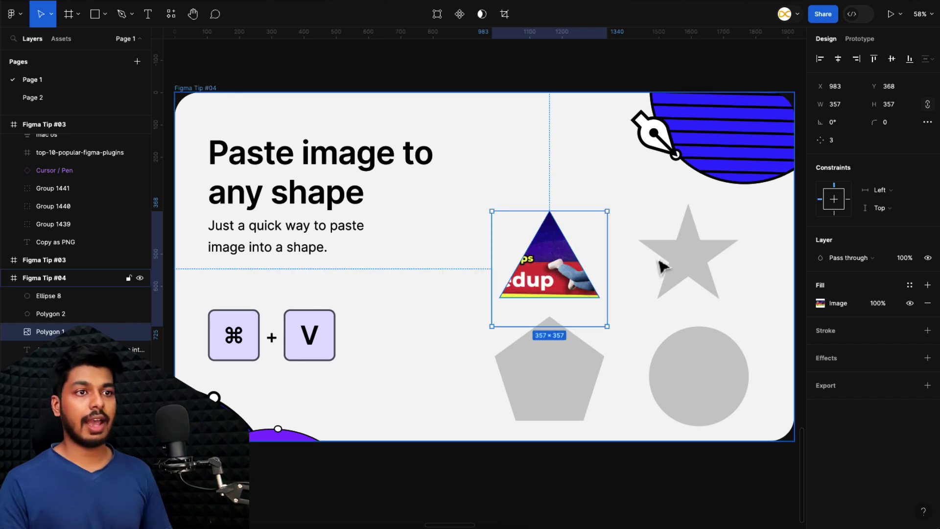
left_click(678, 266)
key("super+v")
left_click(571, 395)
key("super+v")
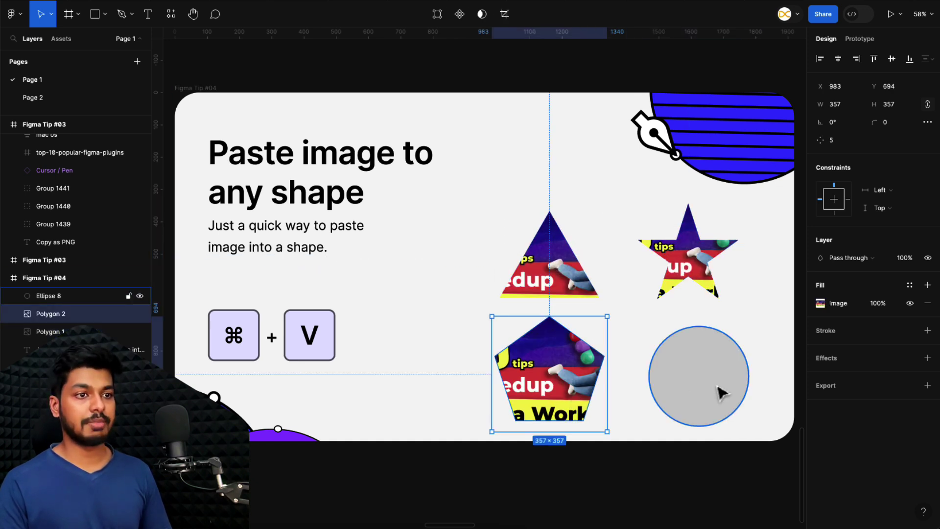
left_click(718, 390)
key("super+v")
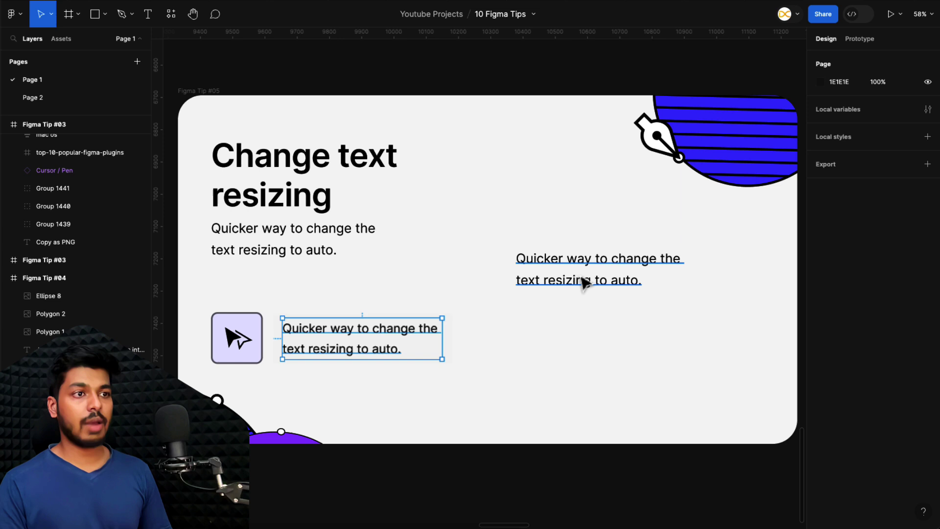
- Try widening the right-hand text box, undo it, and view the type settings
left_click(584, 279)
left_click_drag(584, 279, 546, 283)
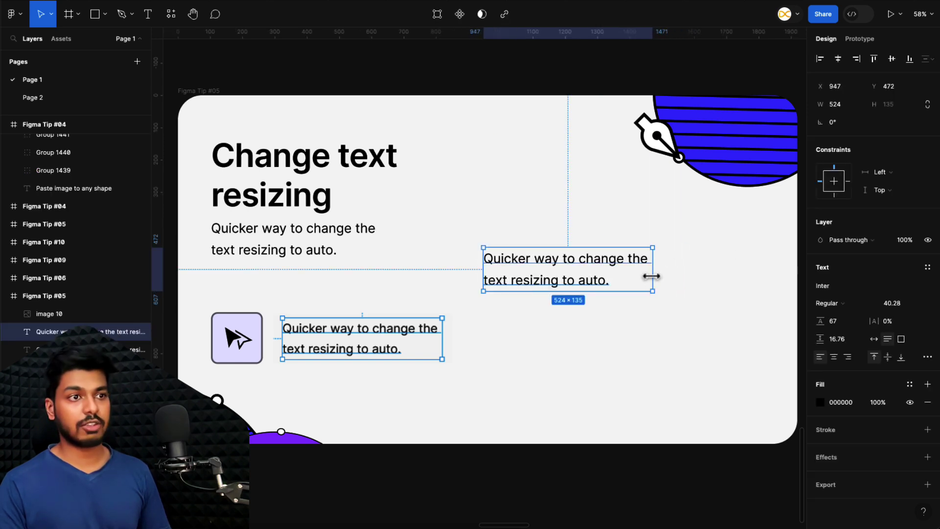
left_click_drag(651, 277, 778, 271)
key("ctrl+z")
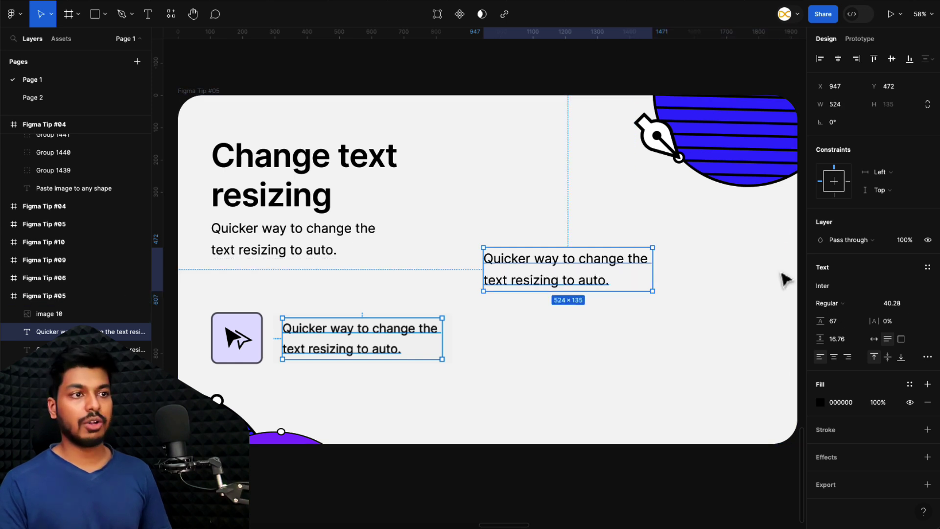
left_click(926, 357)
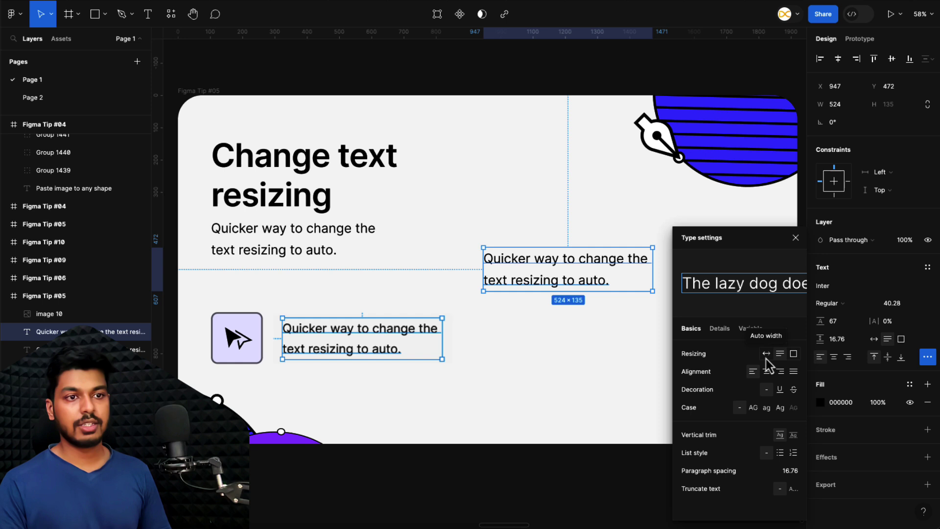
left_click(636, 362)
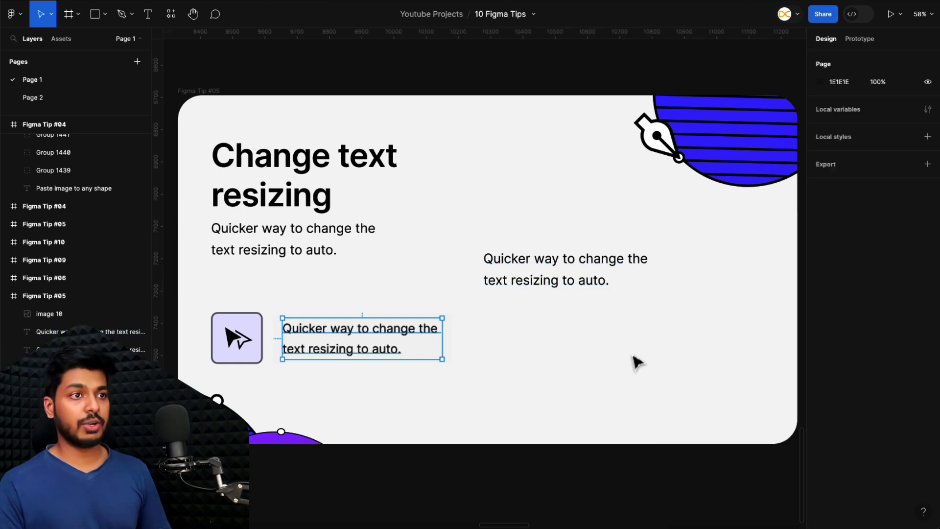
- Make the right-hand text box Auto width so its sentence sits on one line
left_click(622, 269)
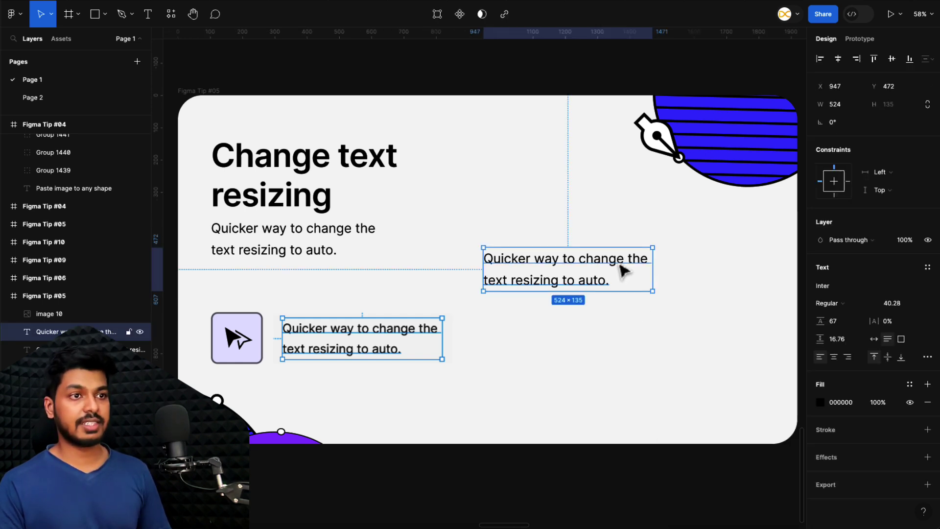
double_click(656, 266)
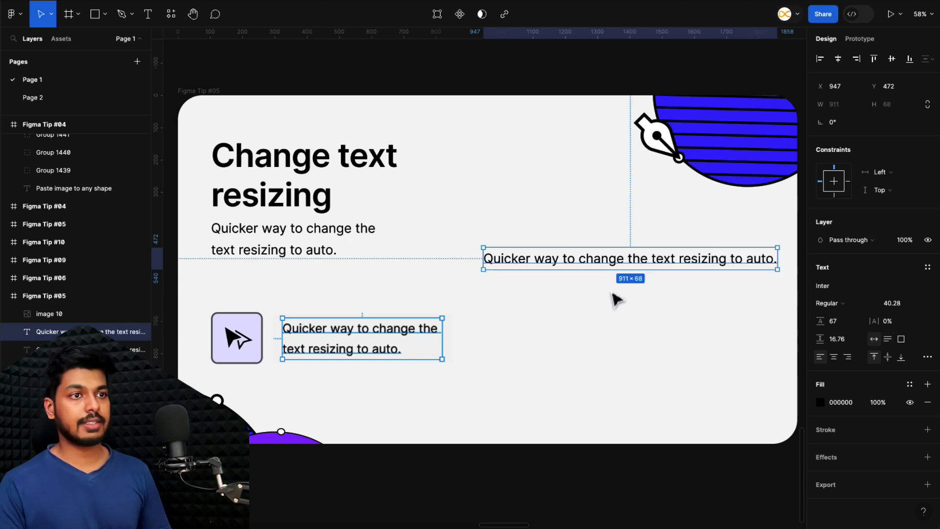
left_click(559, 86)
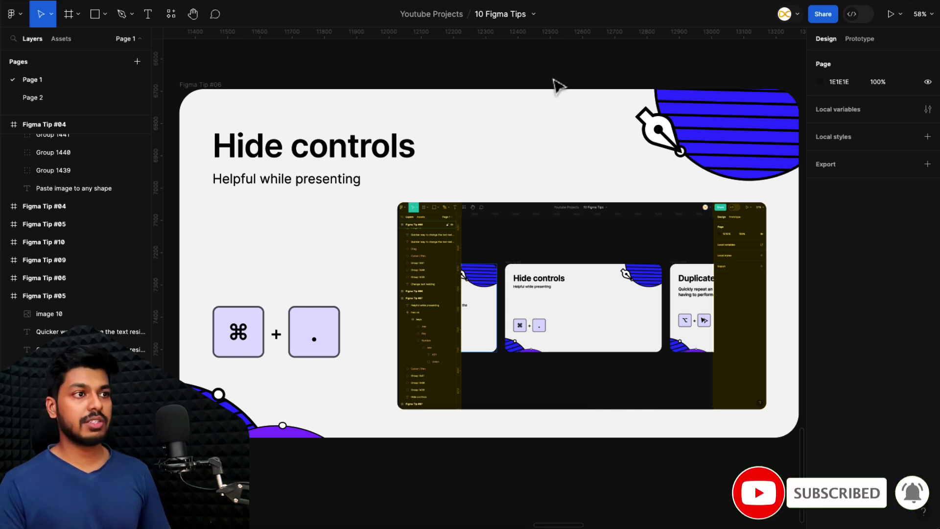
- Hide the Figma interface with Cmd+., then show it again
left_click(234, 356)
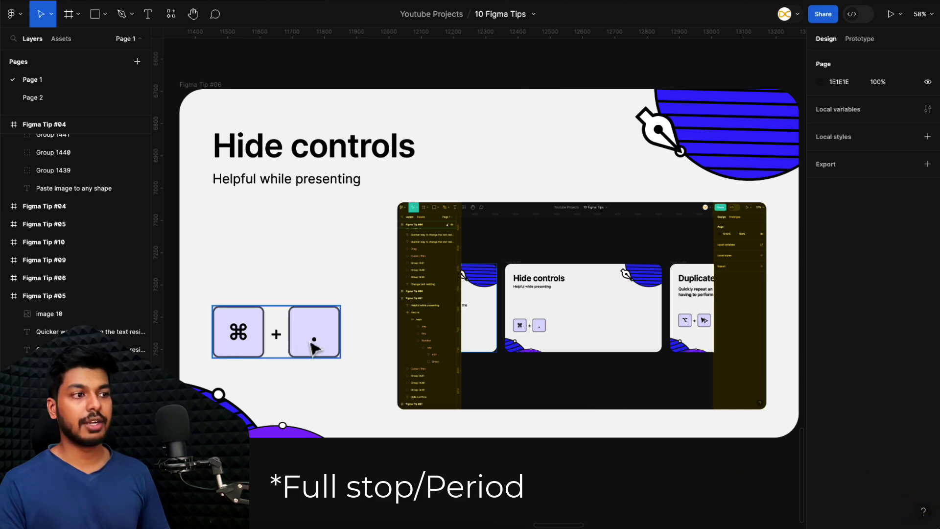
key("super+period")
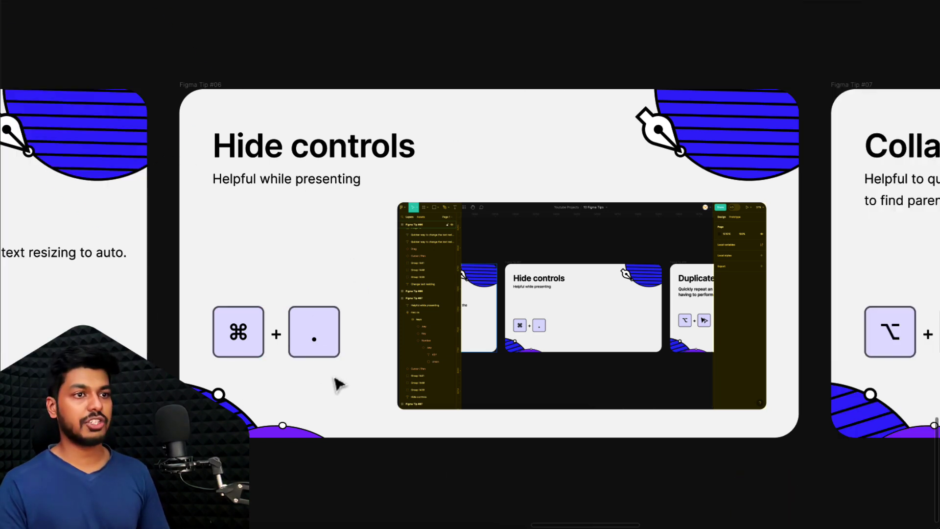
scroll(343, 382, "right", 3)
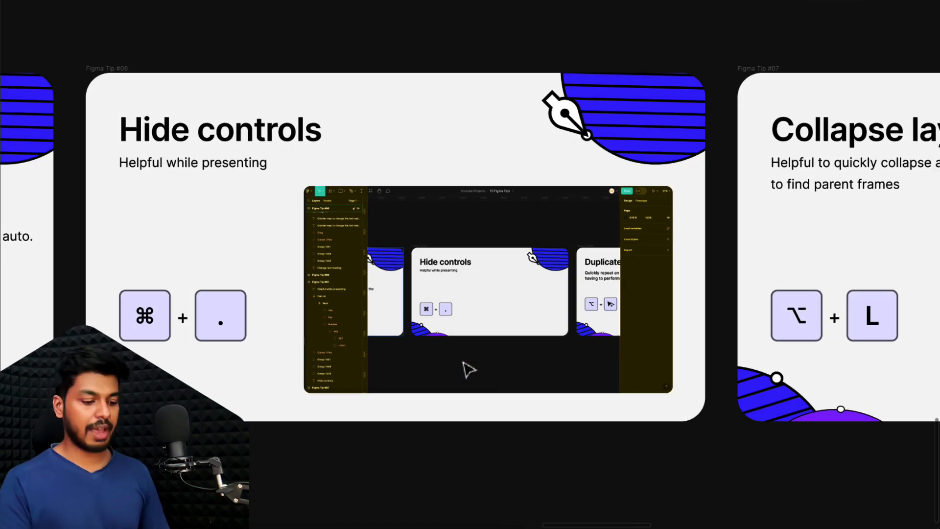
key("super+period")
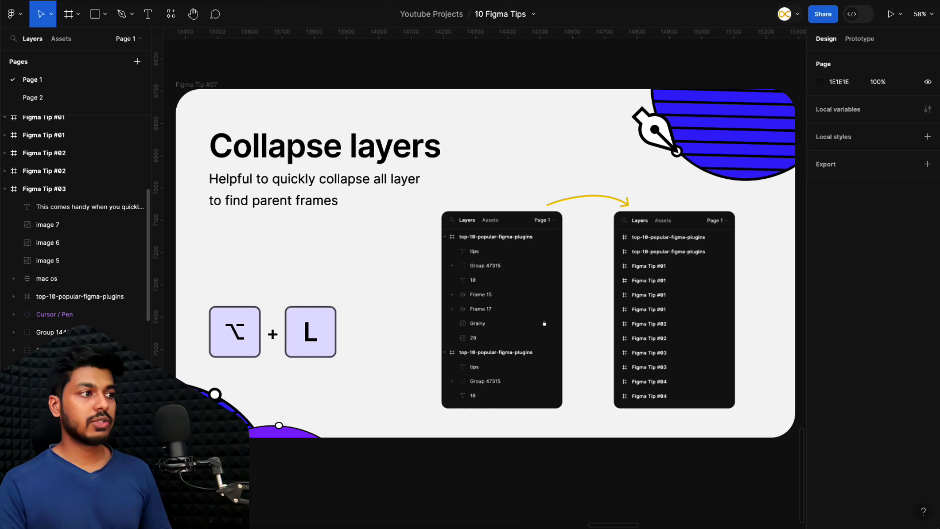
- Select the ⌥ + L graphic and collapse all expanded layers with Option+L
scroll(78, 245, "down", 10)
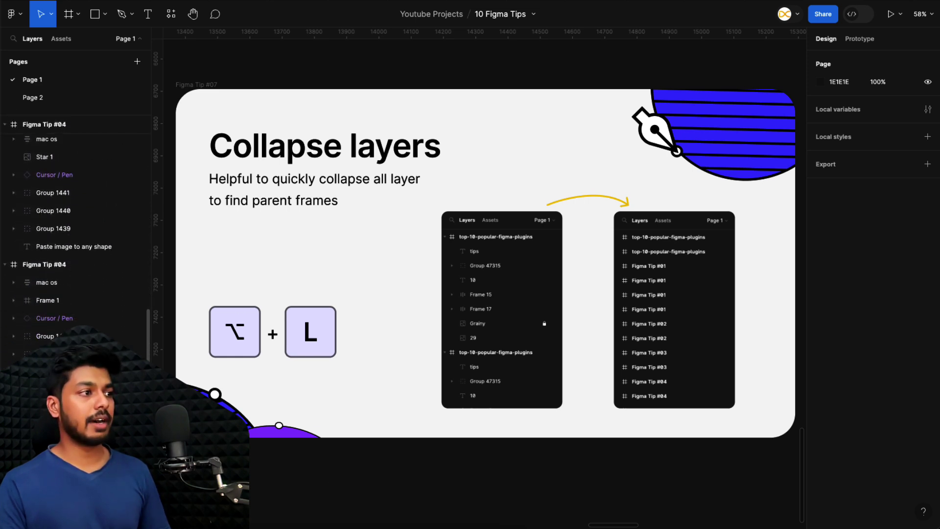
scroll(78, 244, "up", 5)
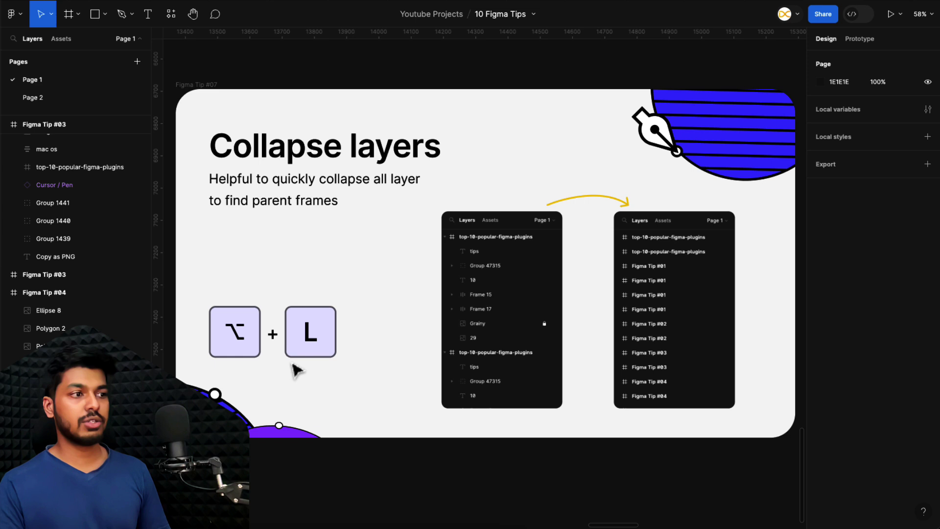
left_click(238, 333)
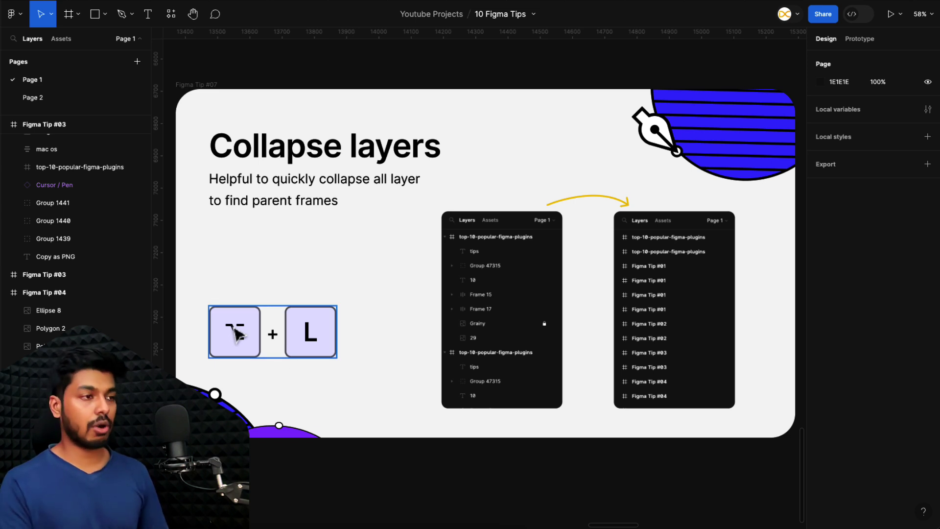
key("alt+l")
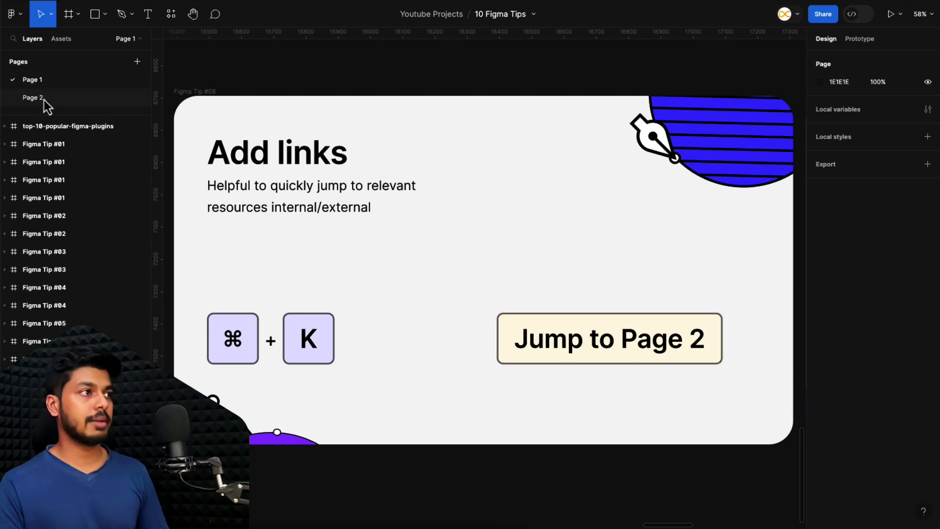
- Copy a link to Page 2's Figma Tip #09 frame, then select Page 1's Jump to Page 2 text
left_click(63, 101)
scroll(480, 330, "up", 3)
scroll(448, 107, "up", 3)
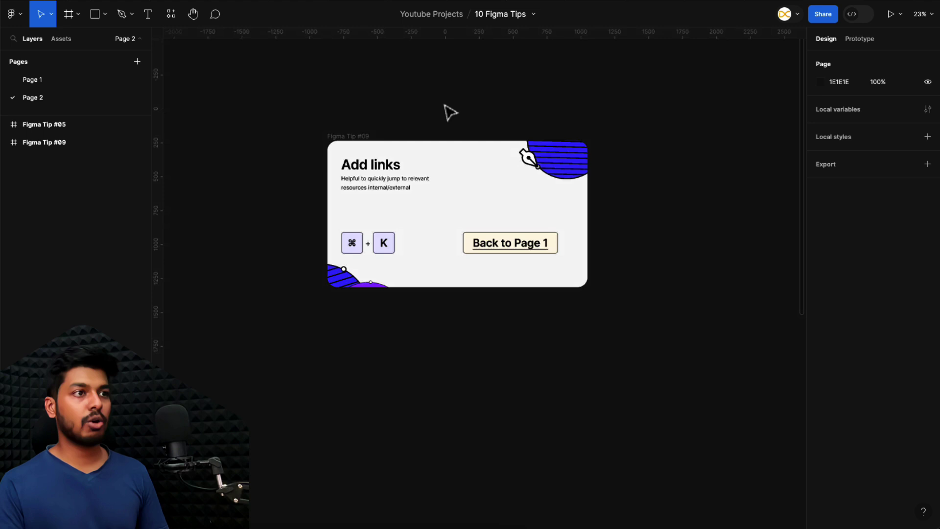
scroll(458, 235, "up", 3)
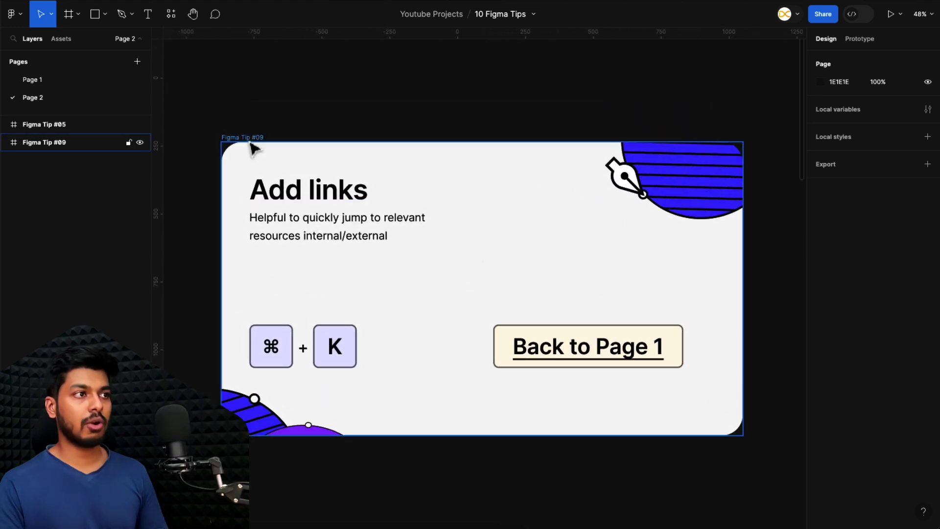
right_click(248, 142)
mouse_move(348, 187)
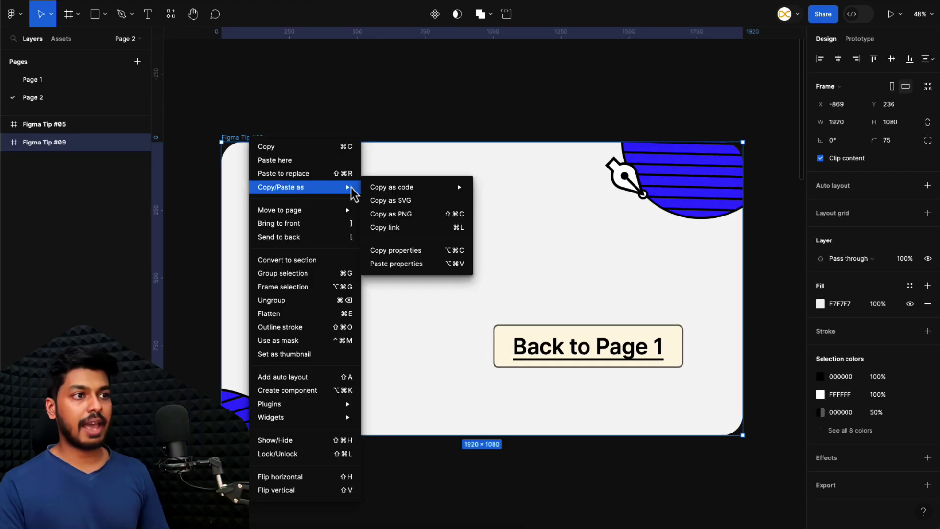
left_click(402, 228)
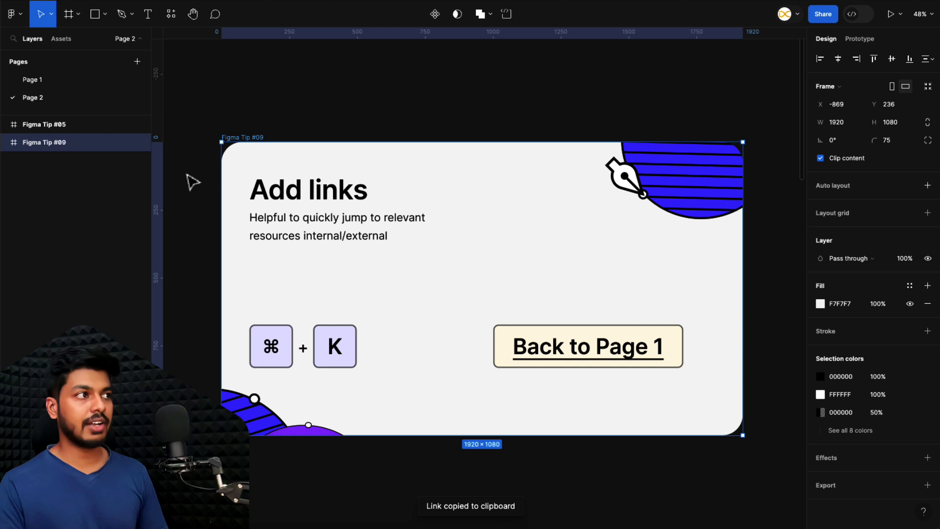
left_click(63, 85)
double_click(615, 338)
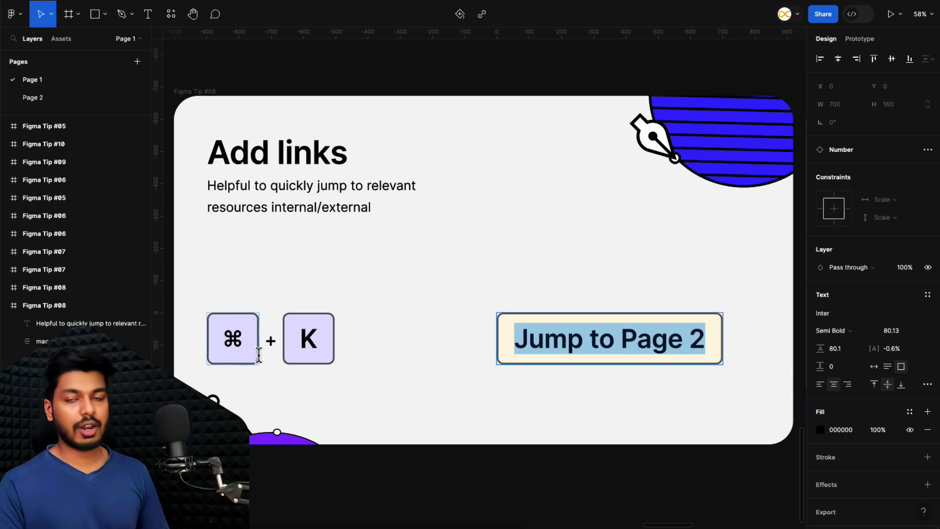
- Link the Jump to Page 2 text to the copied Figma Tip #09 frame URL
left_click(480, 19)
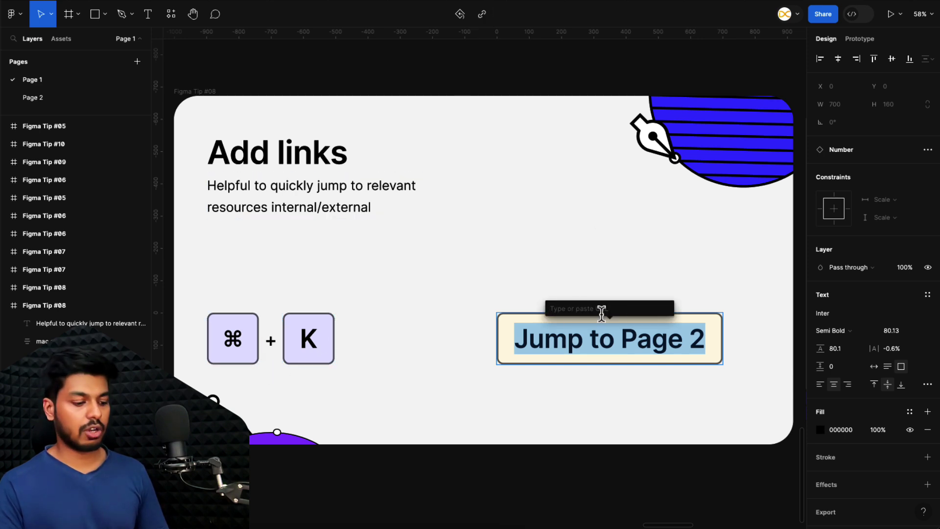
key("super+v")
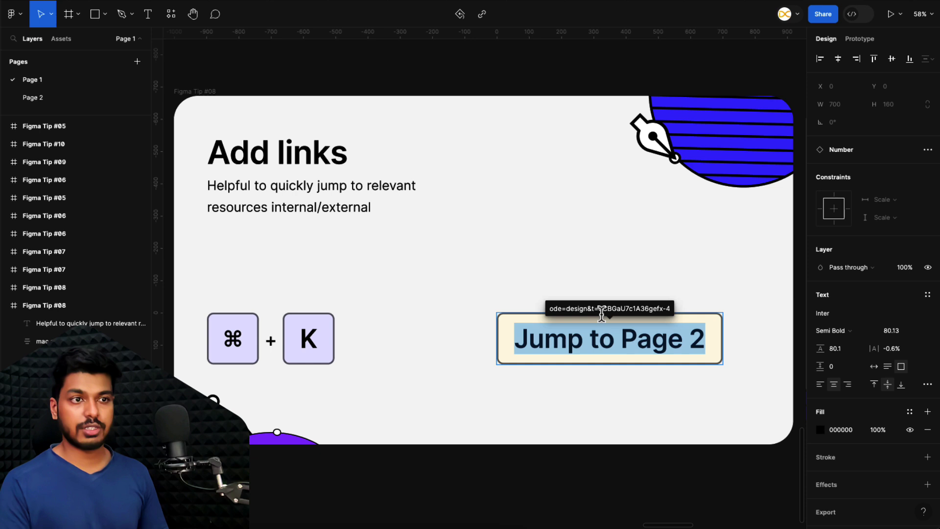
key("Return")
key("Escape")
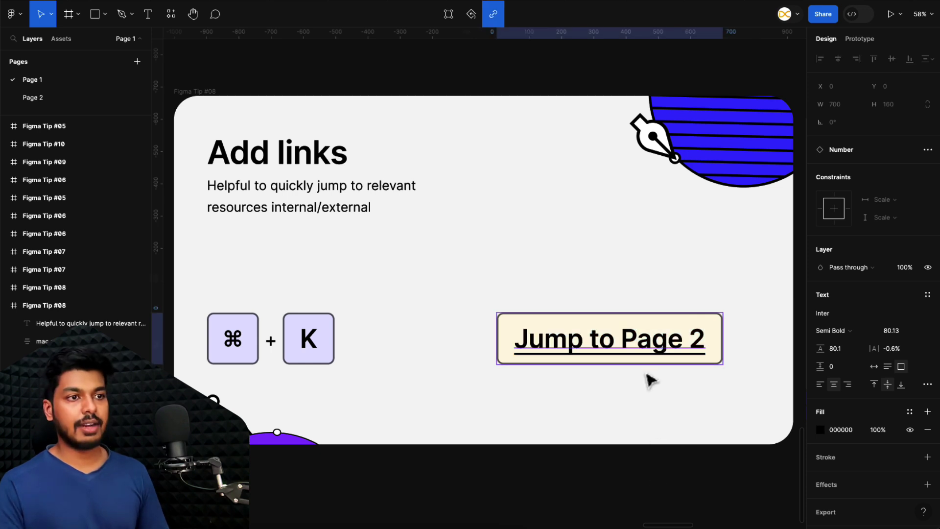
- Follow the link to Page 2, then the Back to Page 1 link
double_click(629, 357)
left_click(624, 353)
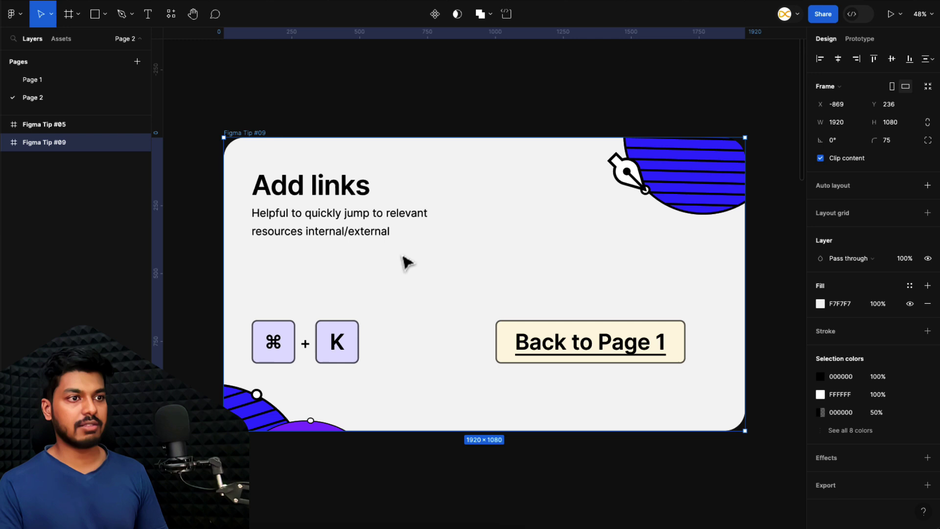
double_click(619, 359)
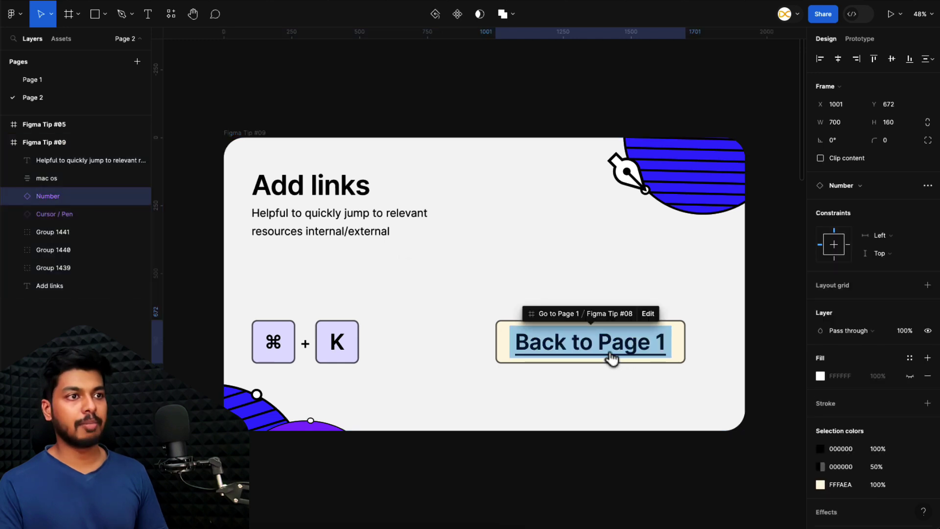
left_click(610, 357)
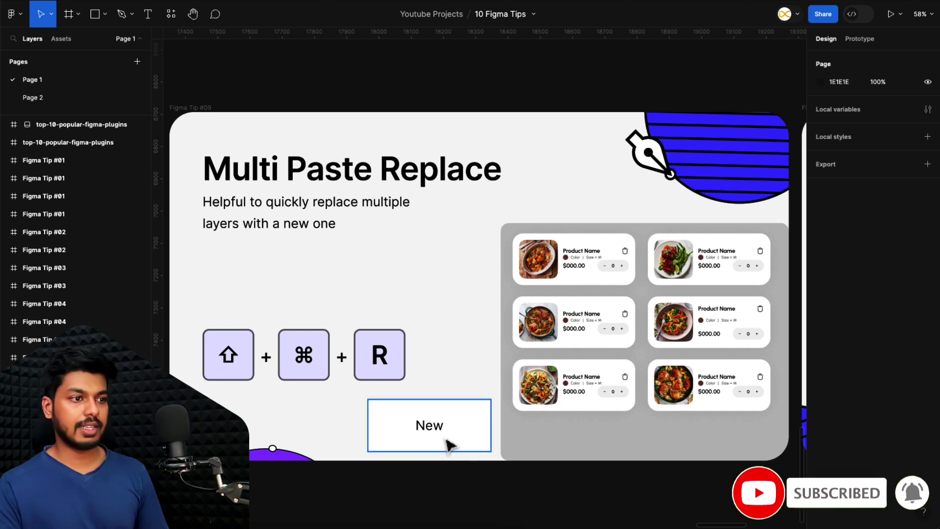
- Copy the New box and Paste to replace the six product cards in the grey grid
left_click(448, 445)
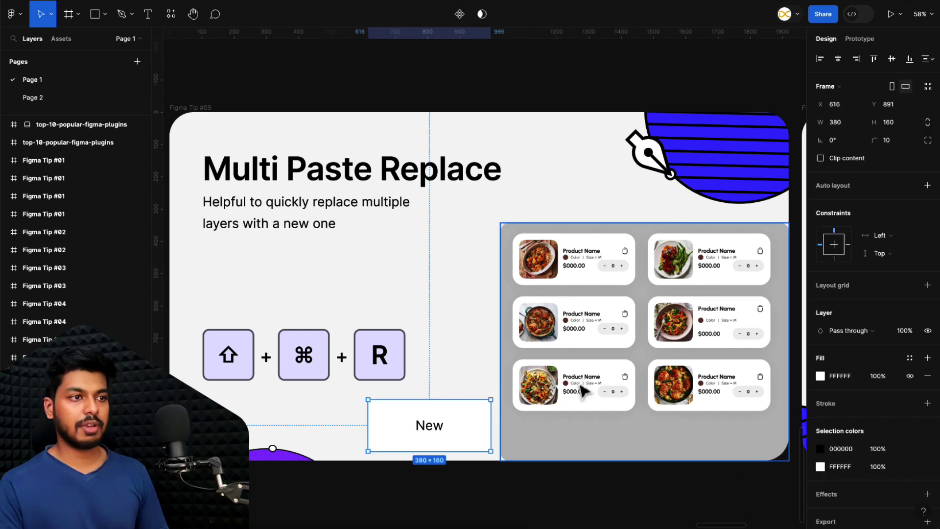
left_click(509, 273)
key("Return")
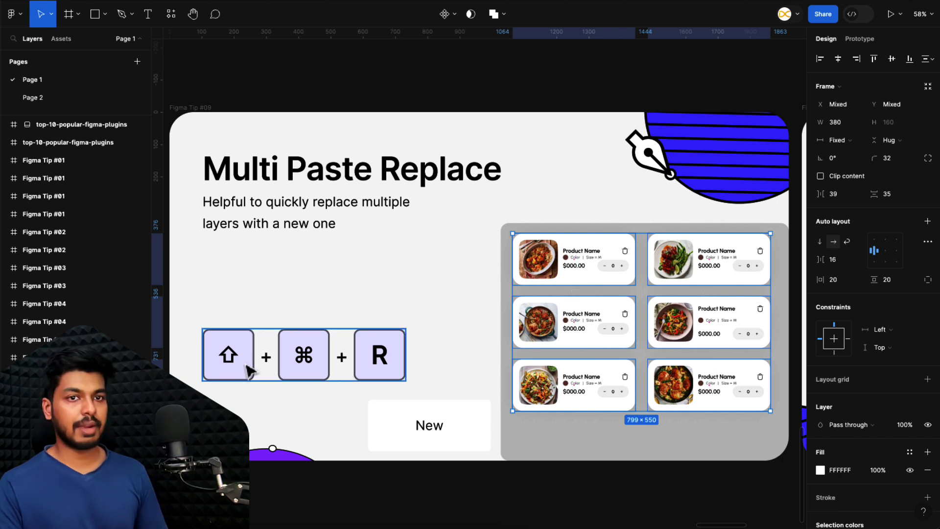
right_click(598, 263)
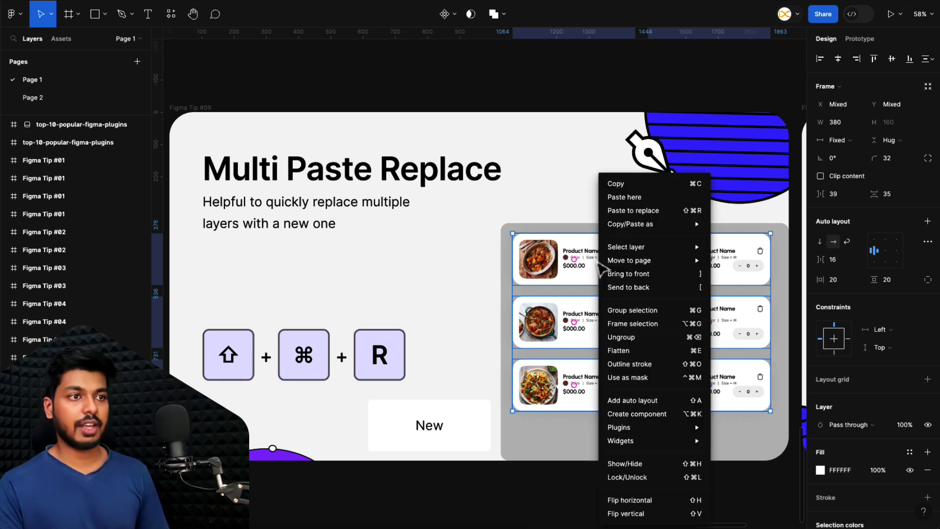
left_click(647, 216)
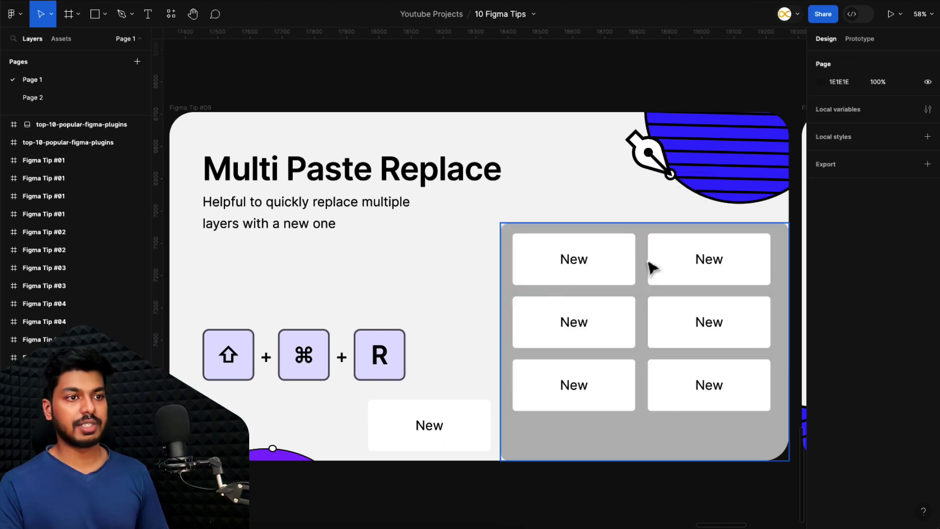
scroll(489, 147, "down", 1)
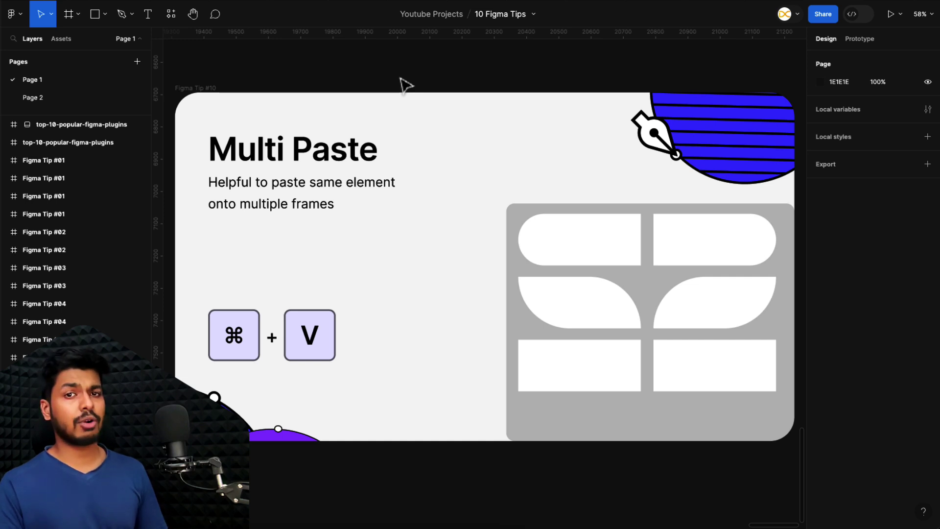
- Copy a New text label, paste it into all six white shapes at once, and centre the labels
scroll(369, 258, "left", 10)
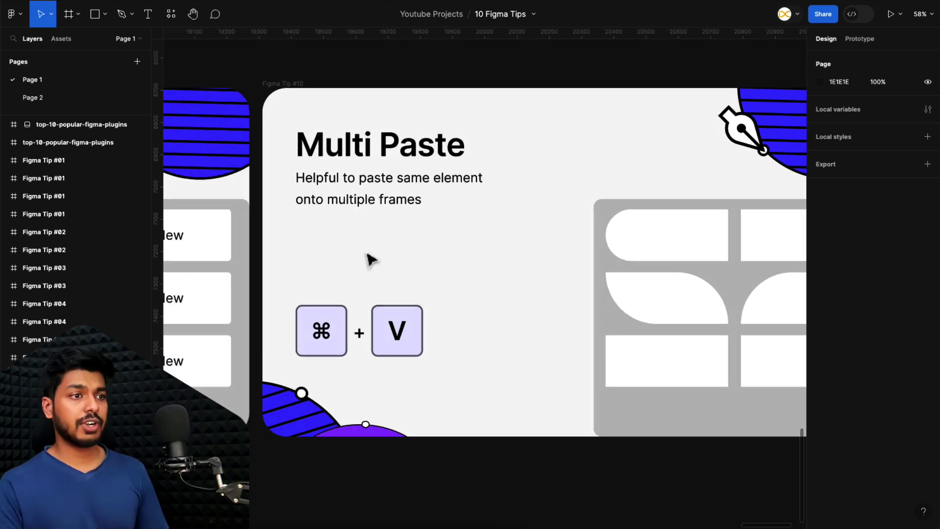
left_click(422, 239, "super")
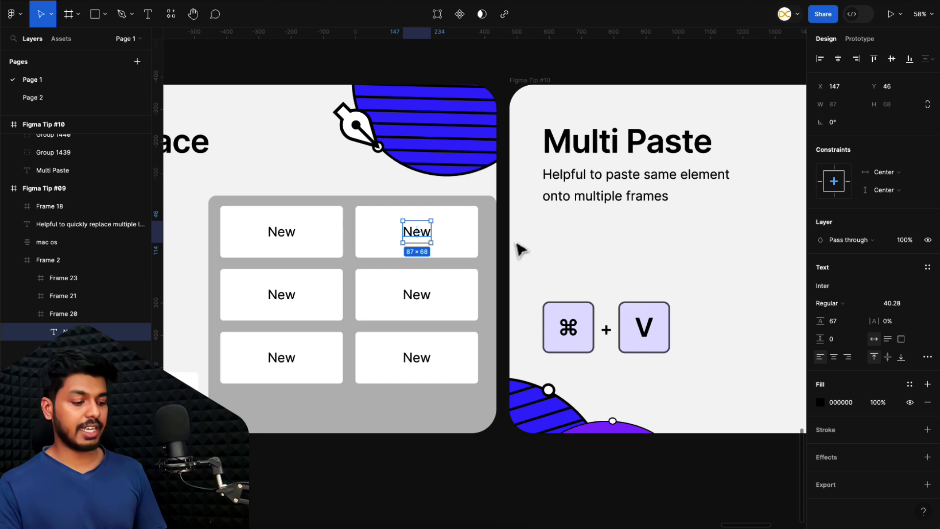
scroll(562, 255, "right", 10)
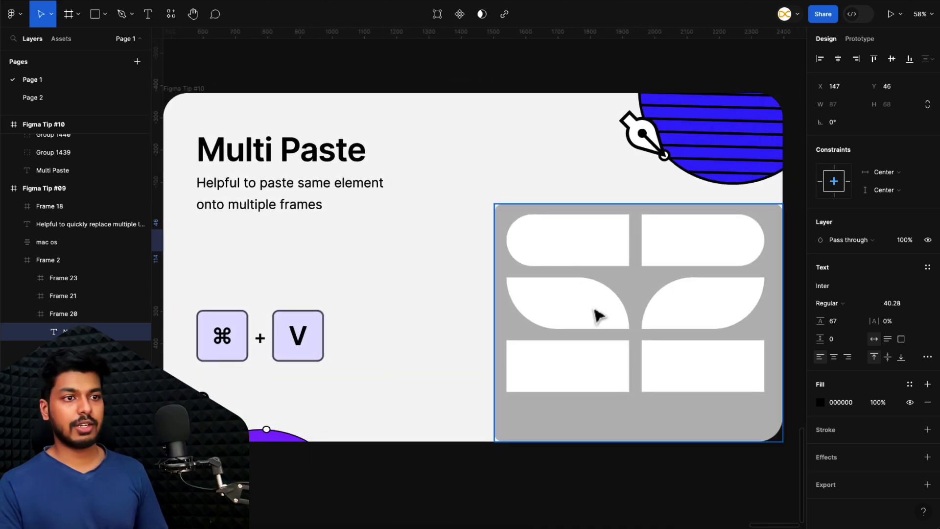
left_click(598, 416)
key("Return")
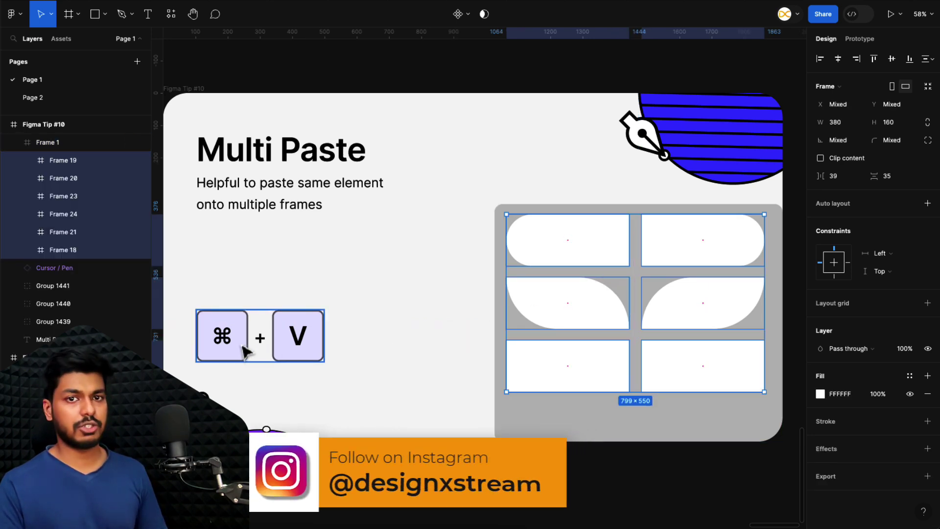
key("super+v")
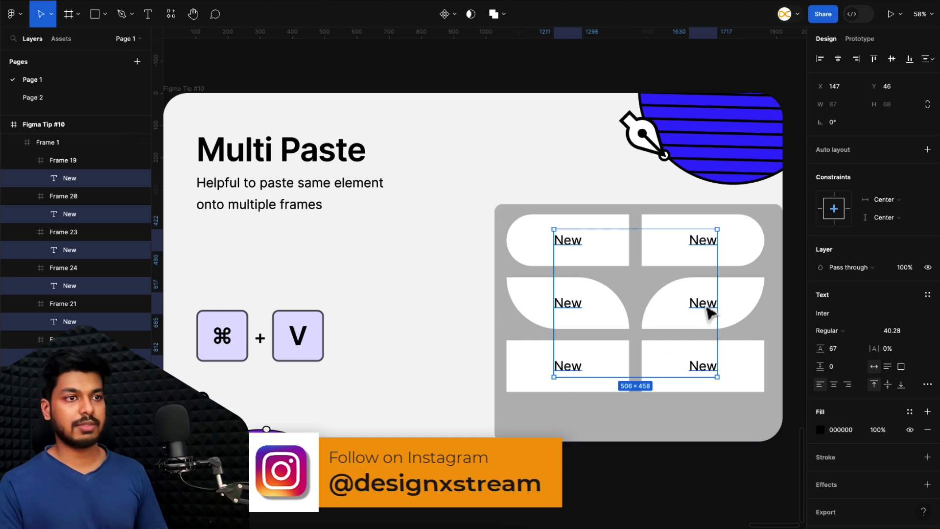
left_click_drag(710, 310, 692, 307)
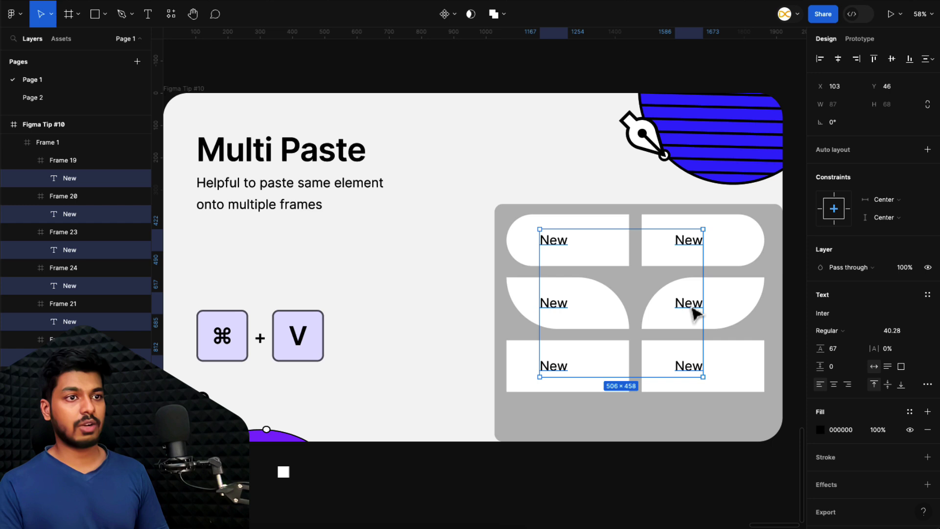
left_click_drag(697, 310, 708, 312)
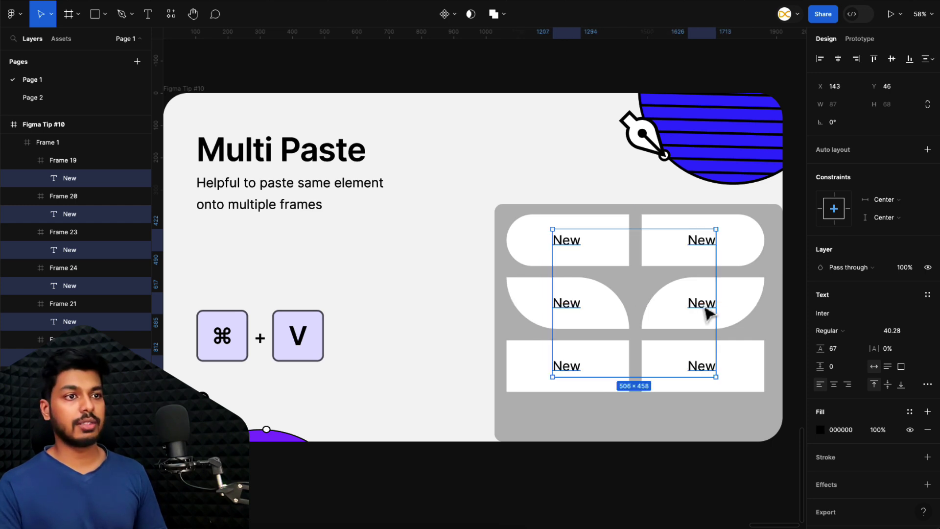
left_click(494, 465)
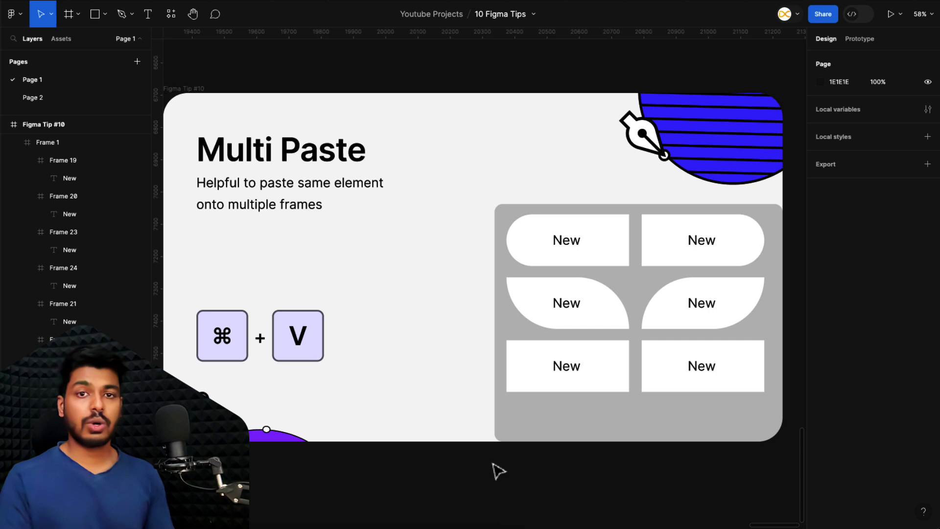